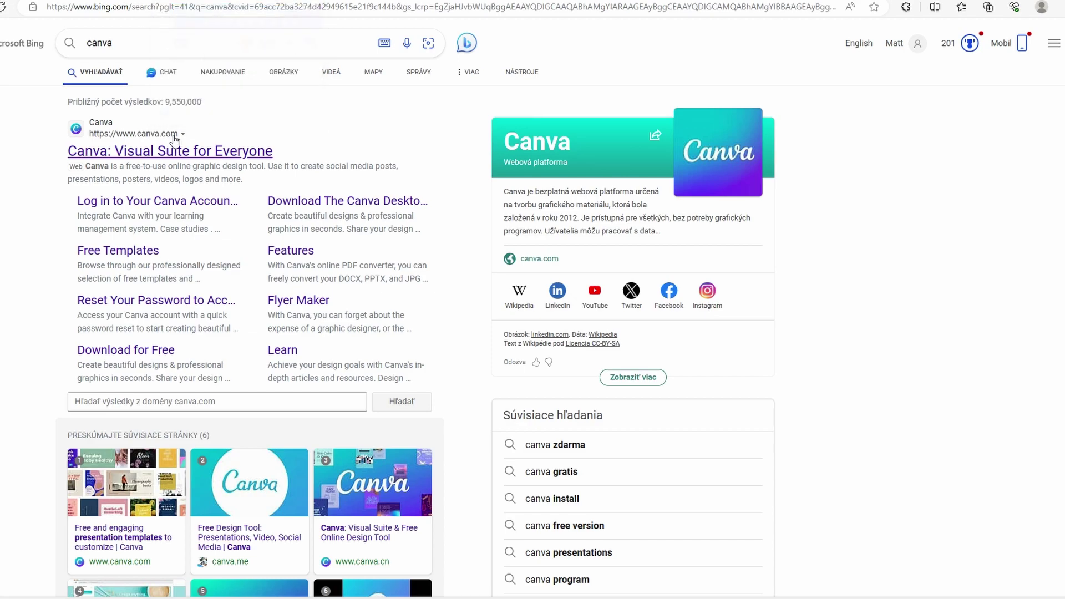
Open the 'Canva: Visual Suite for Everyone' result from the Bing search.
{"action": "left_click", "coordinate": [158, 151]}
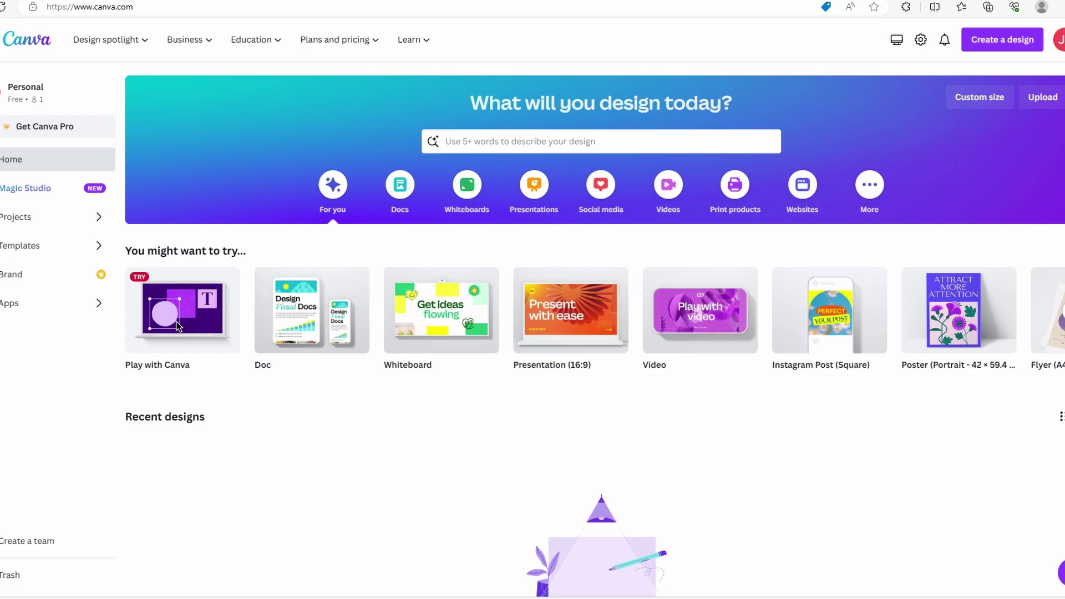
Search Canva designs for 't-sh' and open the T-Shirt templates.
{"action": "left_click", "coordinate": [508, 141]}
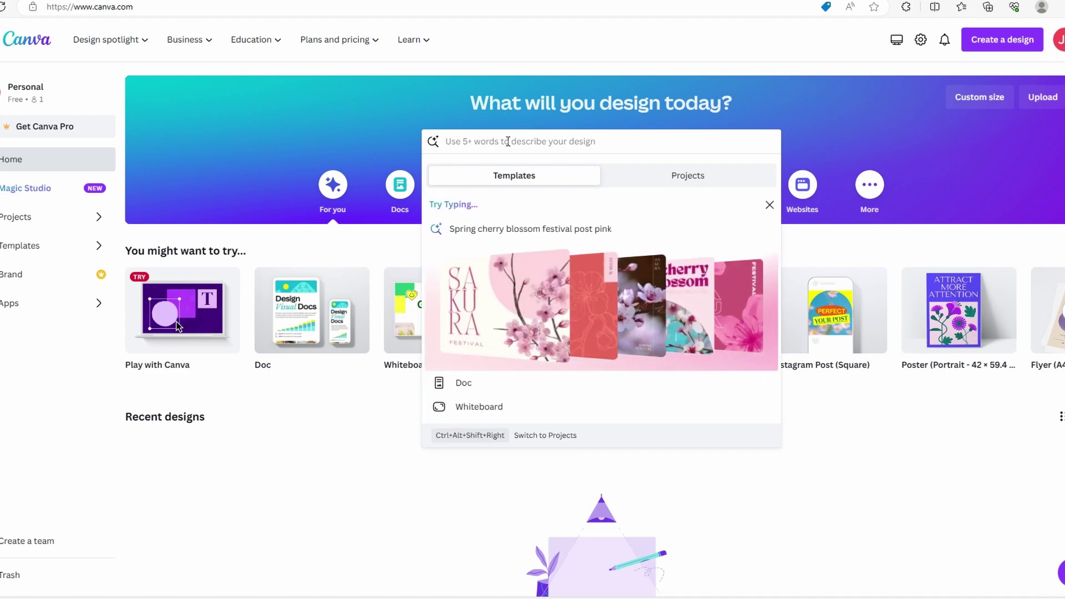
{"action": "type", "text": "t-"}
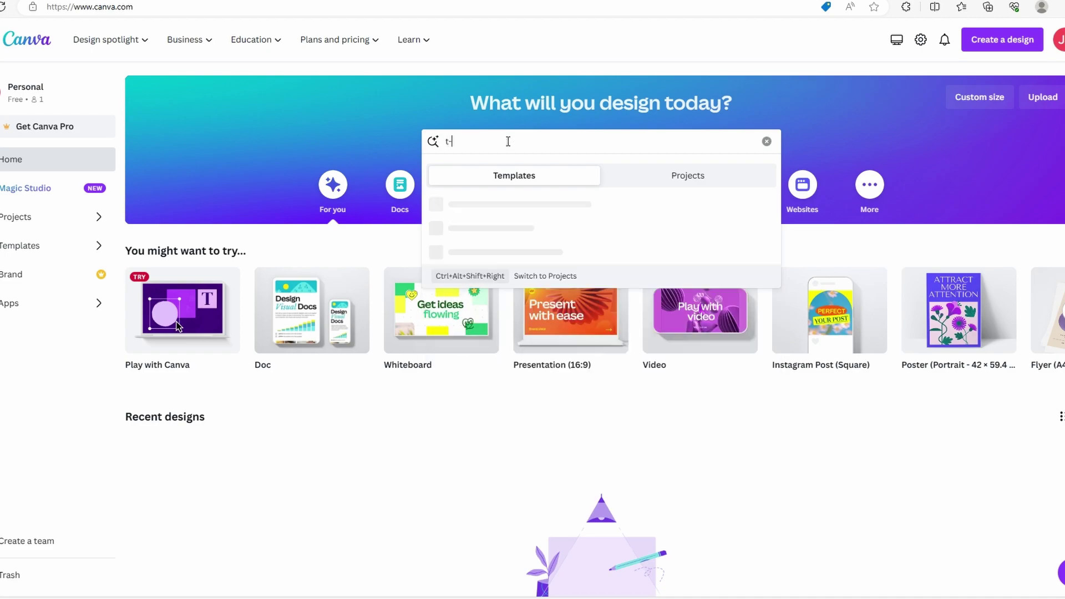
{"action": "type", "text": "sh"}
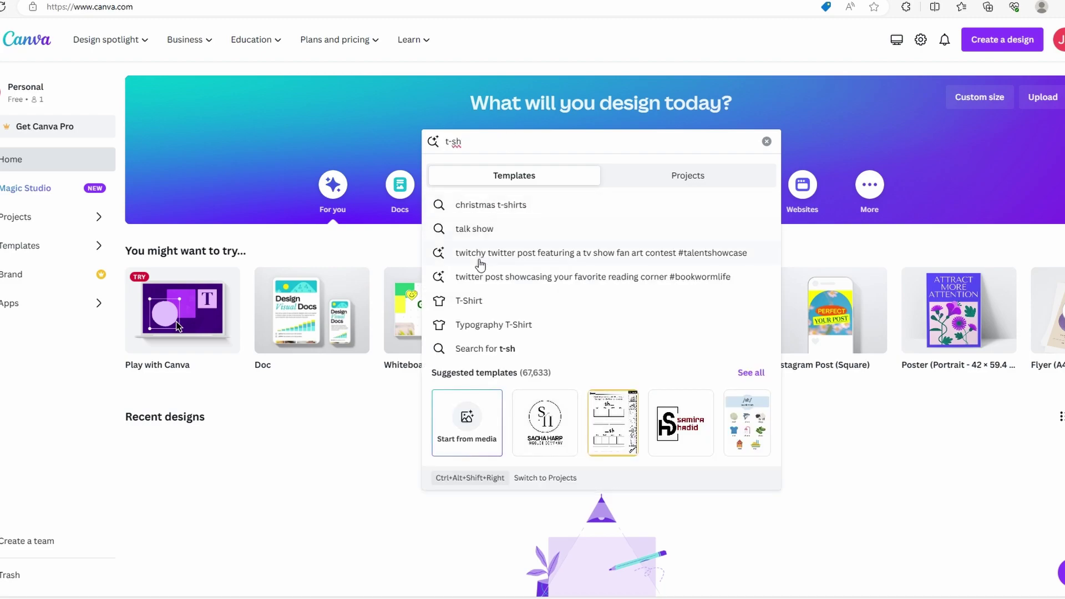
{"action": "left_click", "coordinate": [475, 301]}
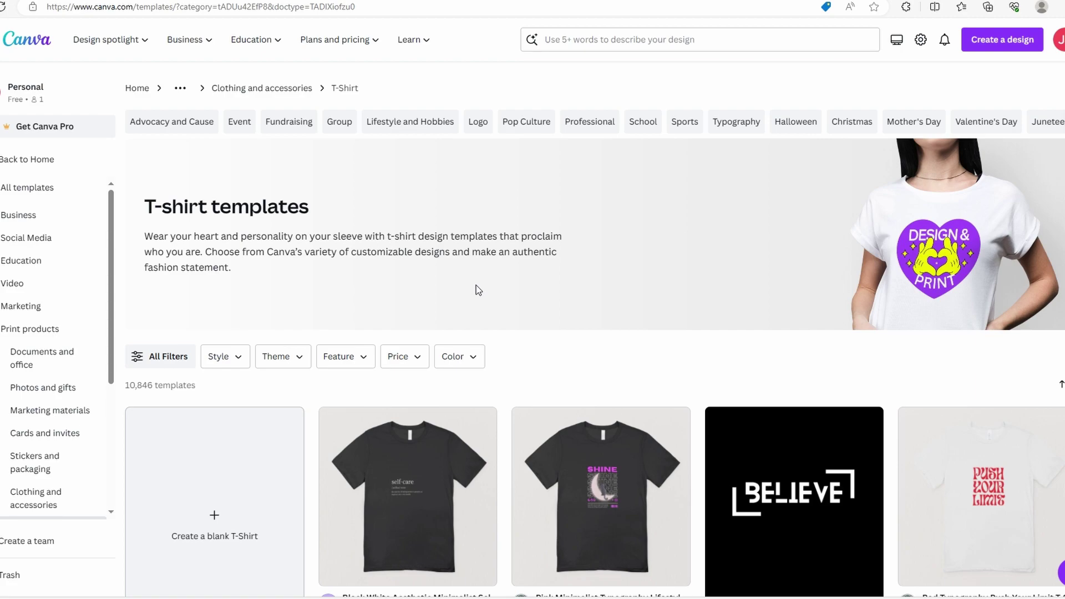
Open the Black White Aesthetic Minimalist Self-care Word Definition T-shirt template for editing.
{"action": "scroll", "coordinate": [478, 290], "scroll_direction": "down", "scroll_amount": 3}
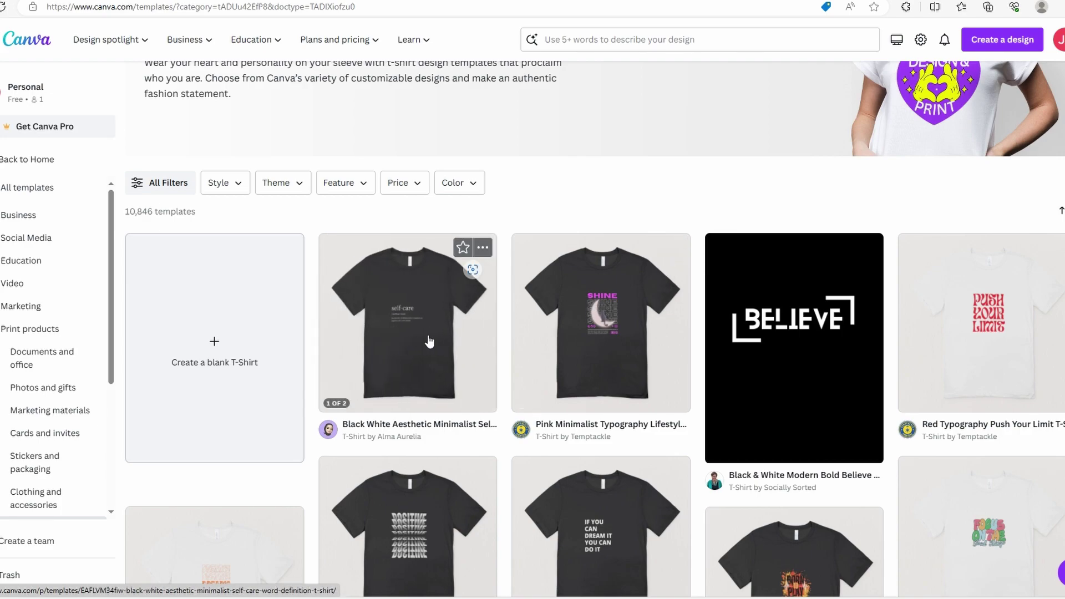
{"action": "scroll", "coordinate": [634, 350], "scroll_direction": "down", "scroll_amount": 3}
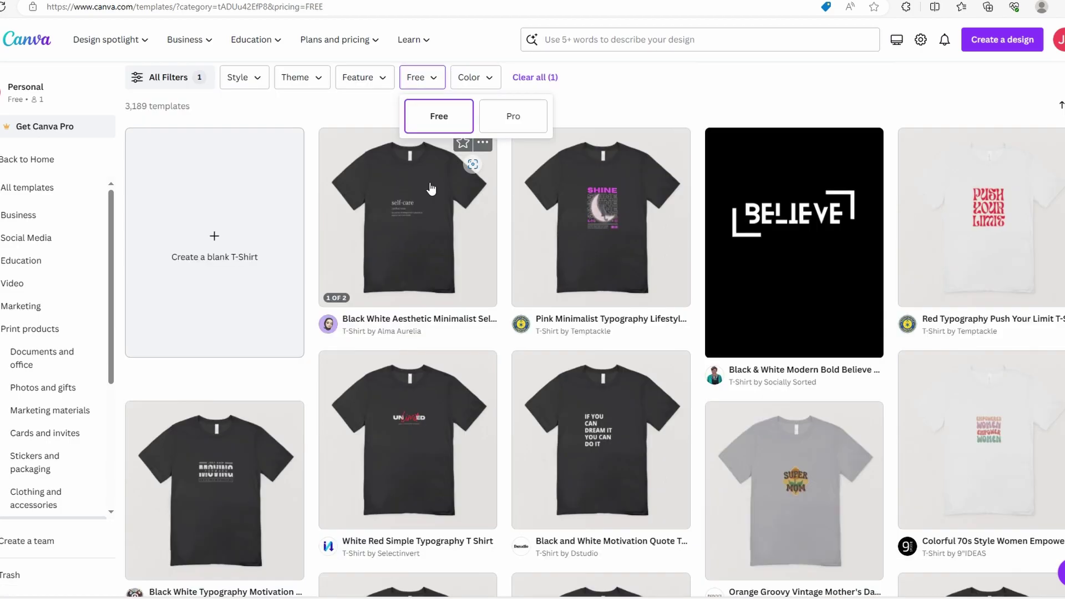
{"action": "left_click", "coordinate": [424, 195]}
{"action": "left_click", "coordinate": [724, 415]}
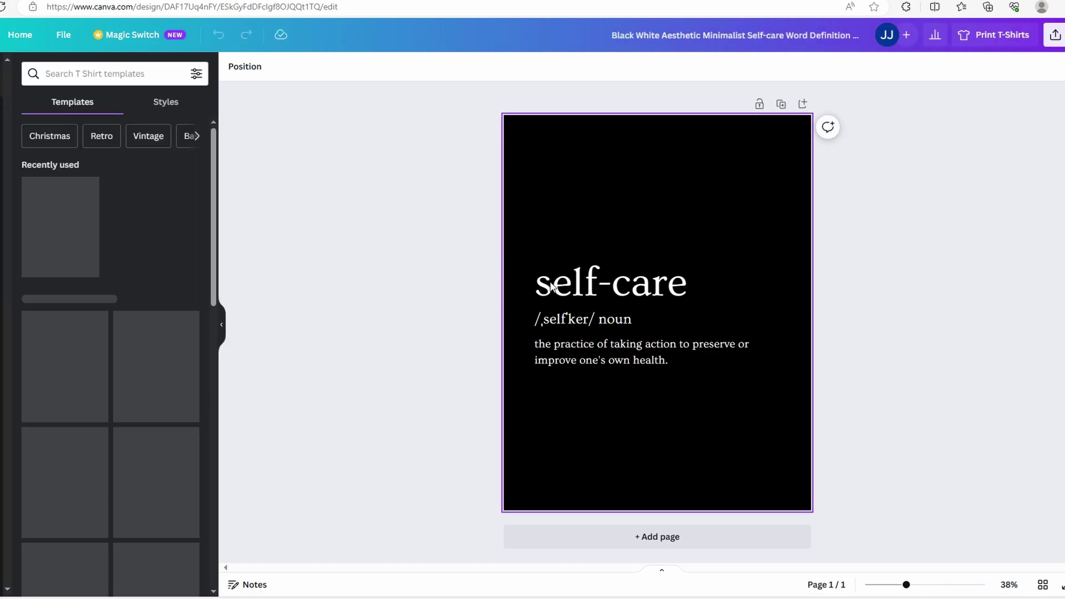
Dismiss the tips and tour, then add the featured peace-sign graphic to the design.
{"action": "scroll", "coordinate": [129, 326], "scroll_direction": "down", "scroll_amount": 4}
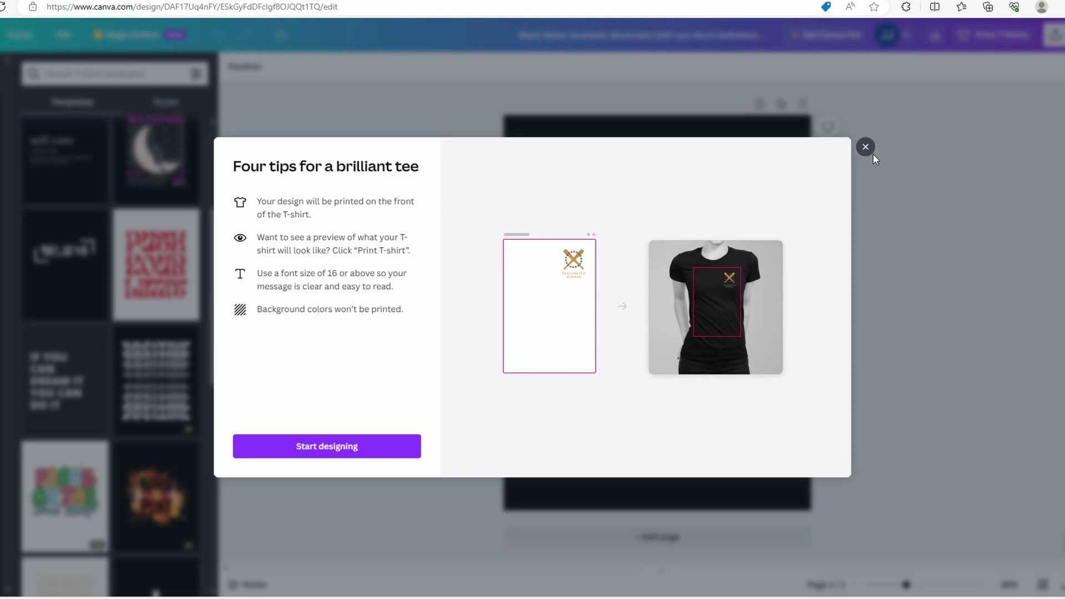
{"action": "left_click", "coordinate": [865, 147]}
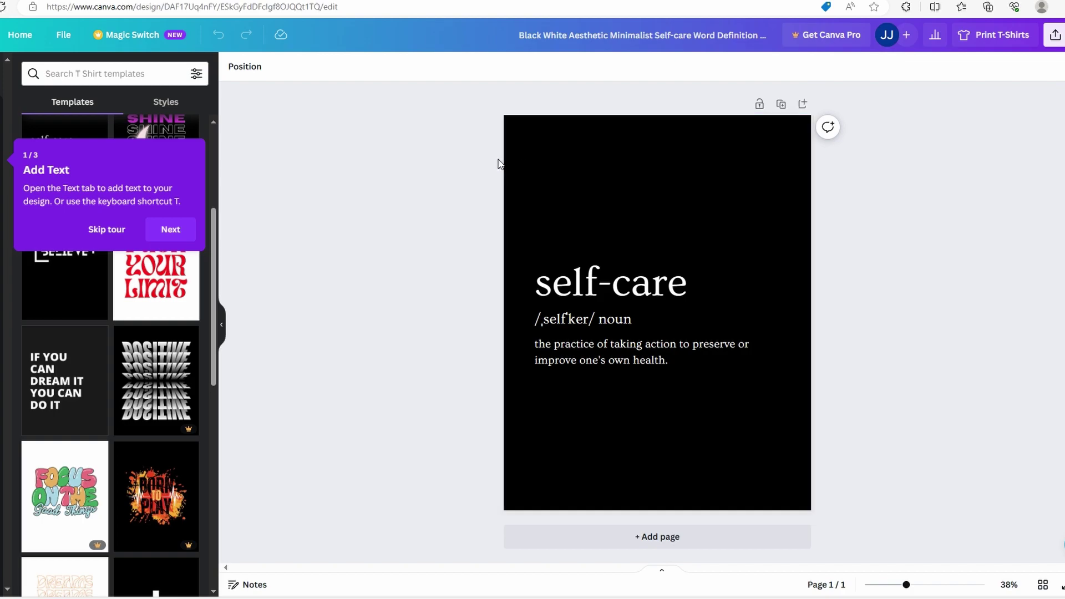
{"action": "left_click", "coordinate": [107, 230]}
{"action": "left_click", "coordinate": [2, 140]}
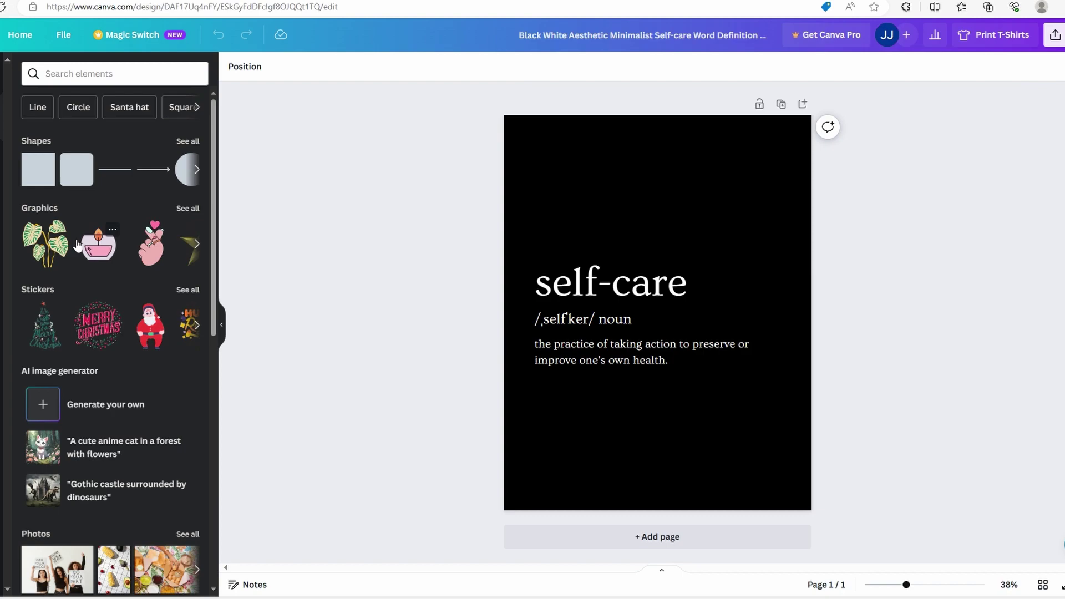
{"action": "left_click", "coordinate": [187, 208]}
{"action": "left_click", "coordinate": [187, 170]}
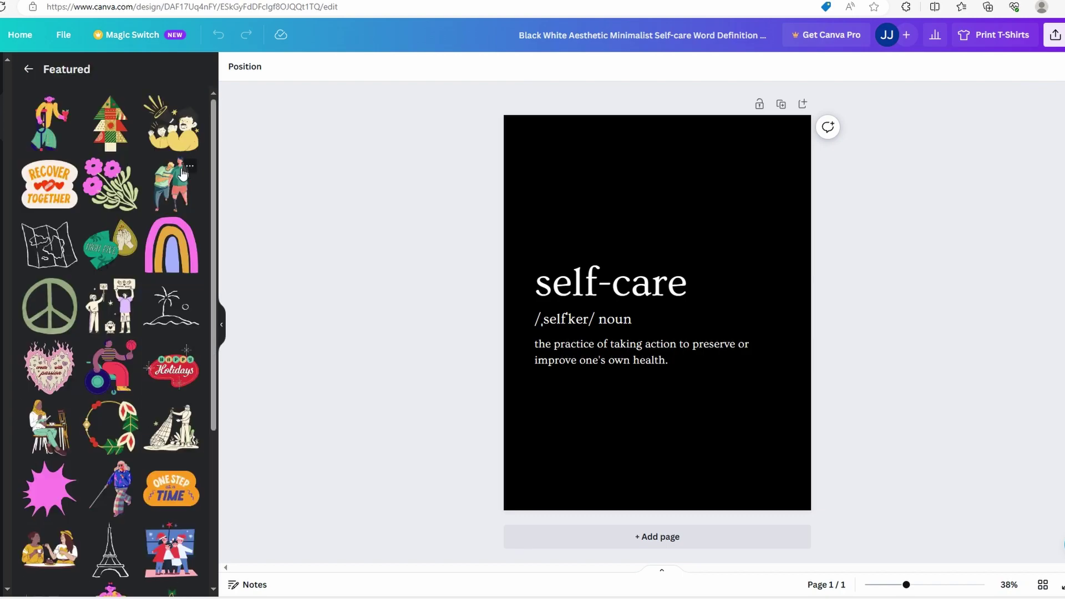
{"action": "left_click_drag", "start_coordinate": [49, 305], "coordinate": [633, 399]}
Move the definition paragraph up and delete the self-care heading and pronunciation lines.
{"action": "left_click_drag", "start_coordinate": [590, 348], "coordinate": [617, 280]}
{"action": "left_click", "coordinate": [556, 318]}
{"action": "key", "text": "Delete"}
{"action": "left_click", "coordinate": [556, 288]}
{"action": "key", "text": "Delete"}
{"action": "left_click", "coordinate": [665, 422]}
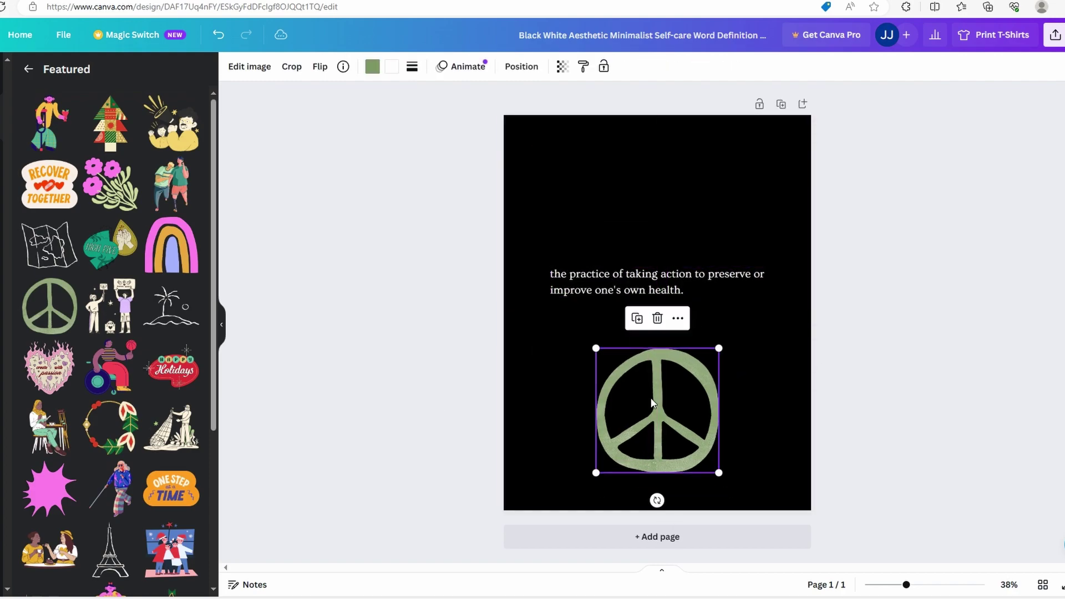
Place the peace sign below the definition and preview the design on a T-shirt.
{"action": "left_click", "coordinate": [606, 285]}
{"action": "left_click_drag", "start_coordinate": [666, 422], "coordinate": [657, 377]}
{"action": "left_click", "coordinate": [302, 252]}
{"action": "left_click", "coordinate": [435, 411]}
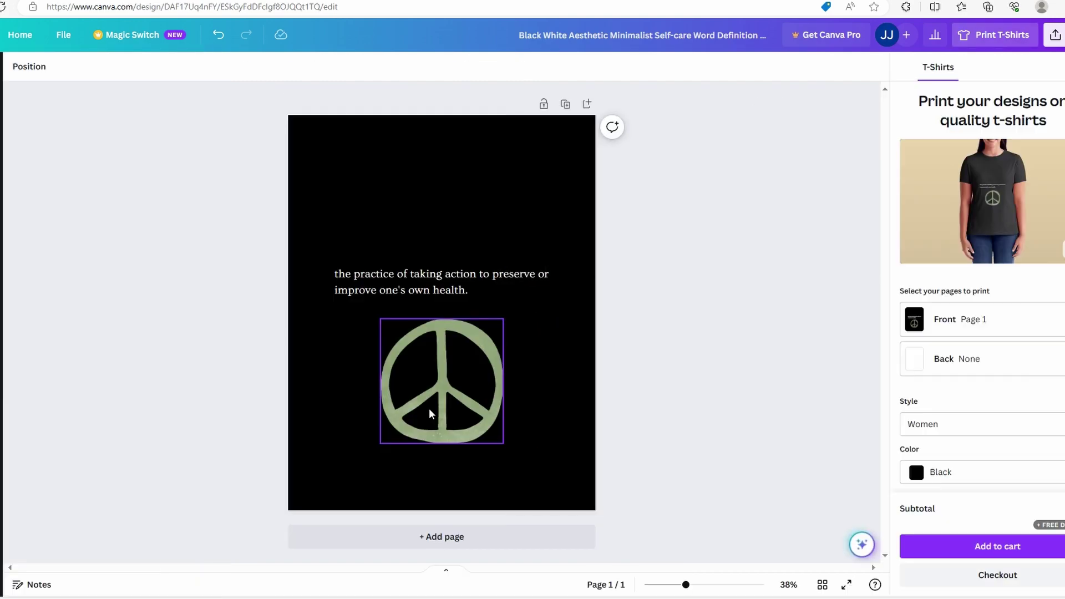
Download the design as a PNG and switch to the print-fulfillment search tab.
{"action": "left_click", "coordinate": [610, 363]}
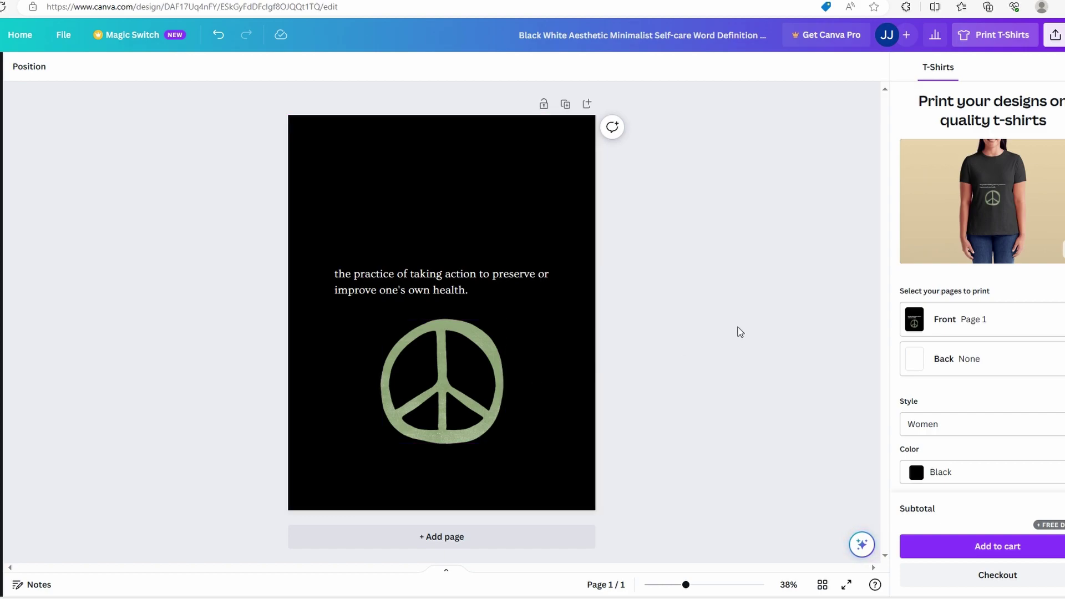
{"action": "left_click", "coordinate": [1055, 36]}
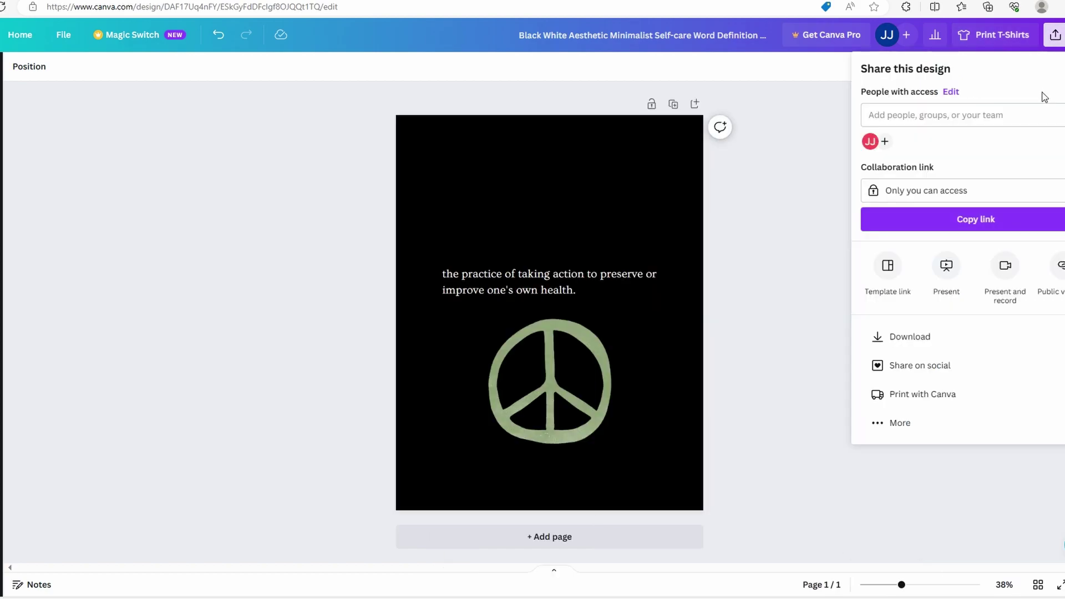
{"action": "left_click", "coordinate": [935, 337]}
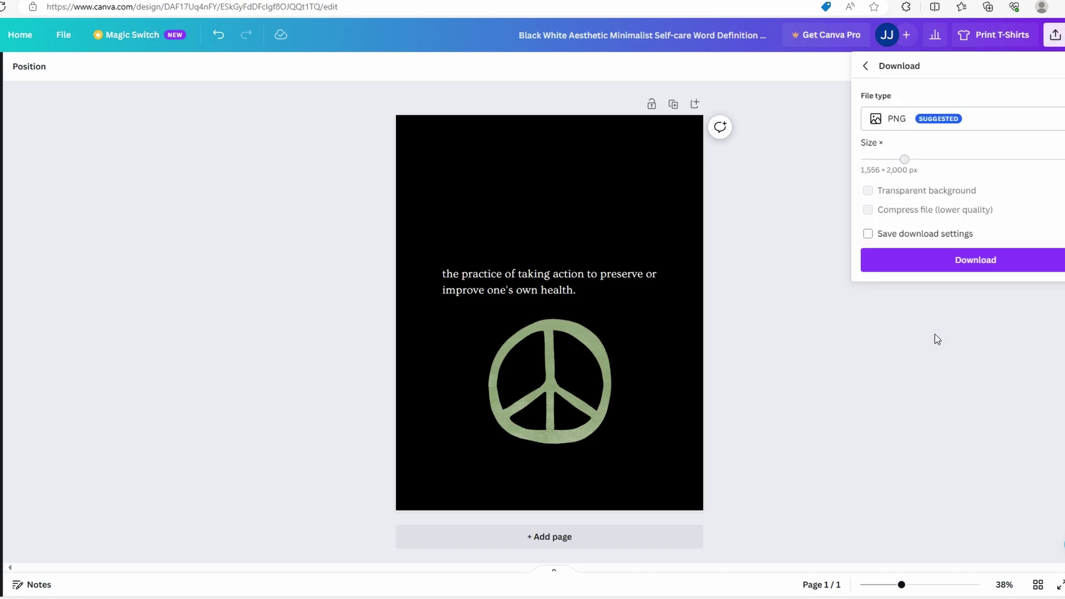
{"action": "left_click", "coordinate": [937, 265]}
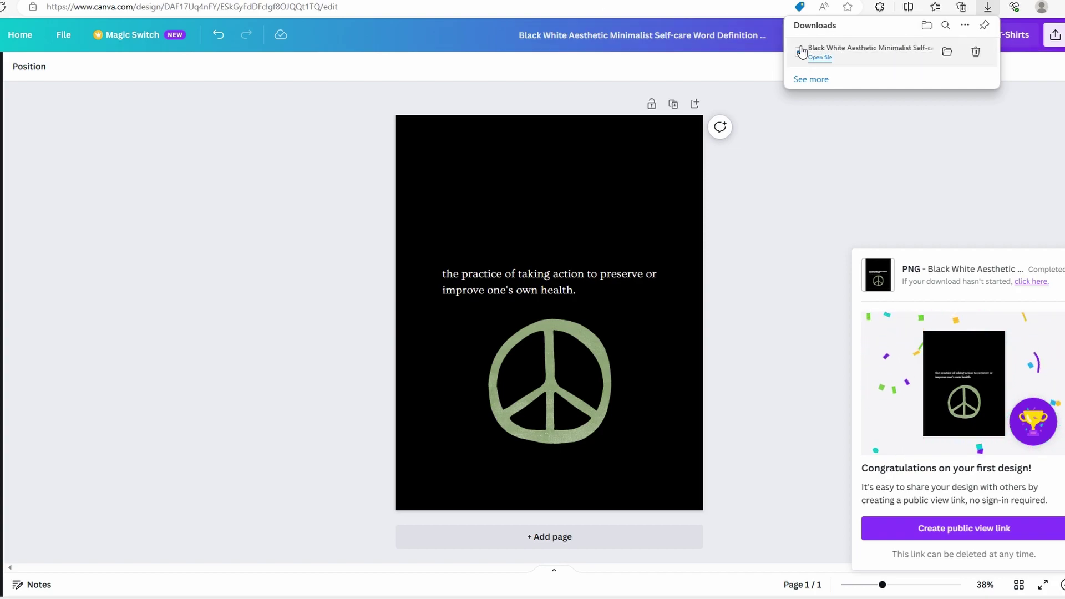
{"action": "key", "text": "ctrl+Tab"}
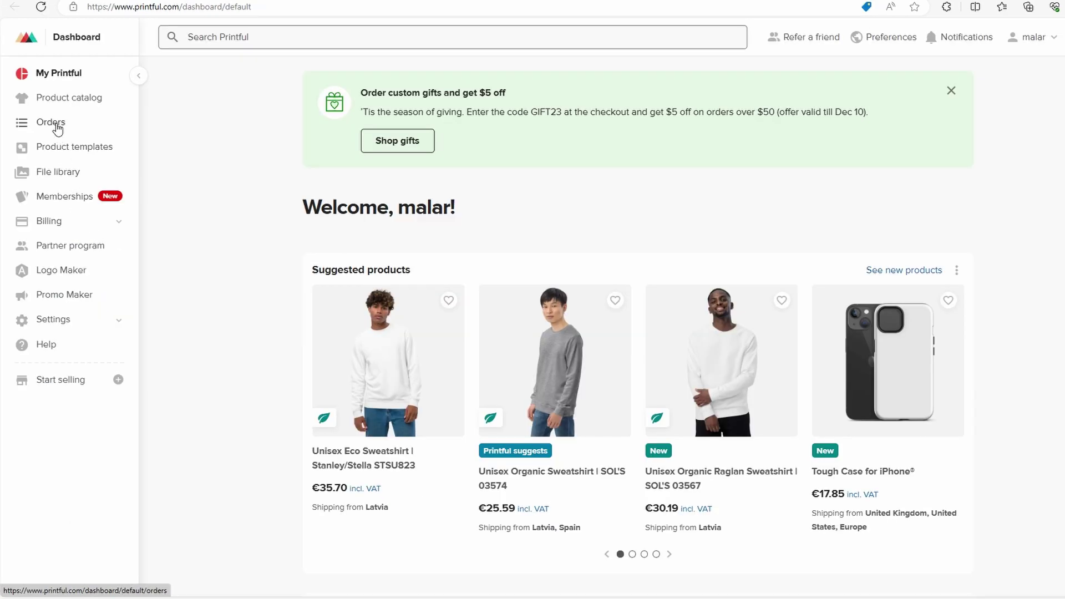
Go to Printful's Custom men's t-shirts catalog and scroll through the 13 results.
{"action": "left_click", "coordinate": [59, 100]}
{"action": "scroll", "coordinate": [483, 283], "scroll_direction": "down", "scroll_amount": 3}
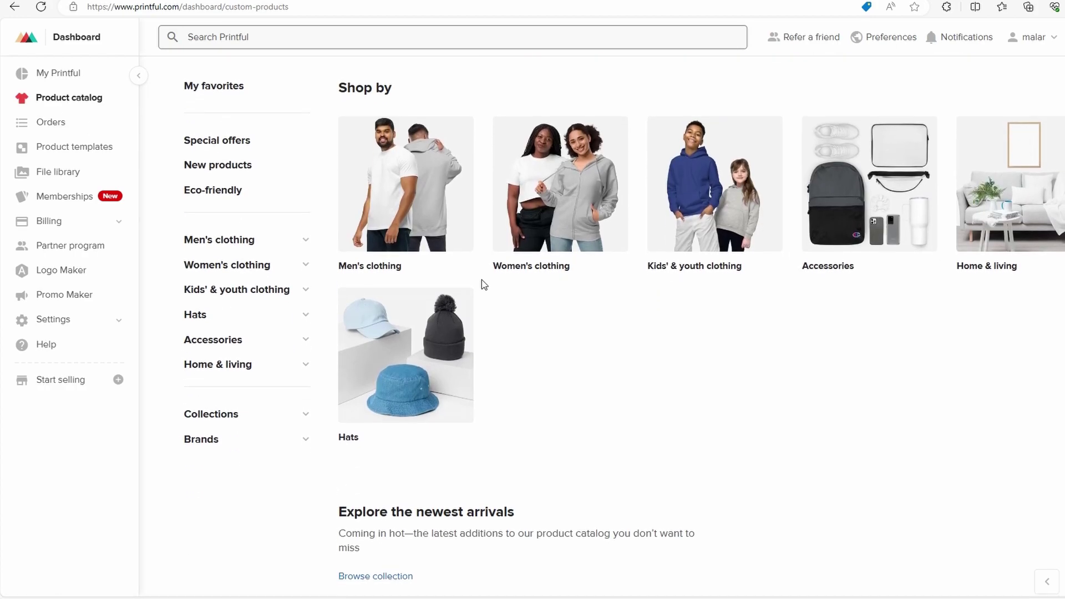
{"action": "left_click", "coordinate": [251, 235]}
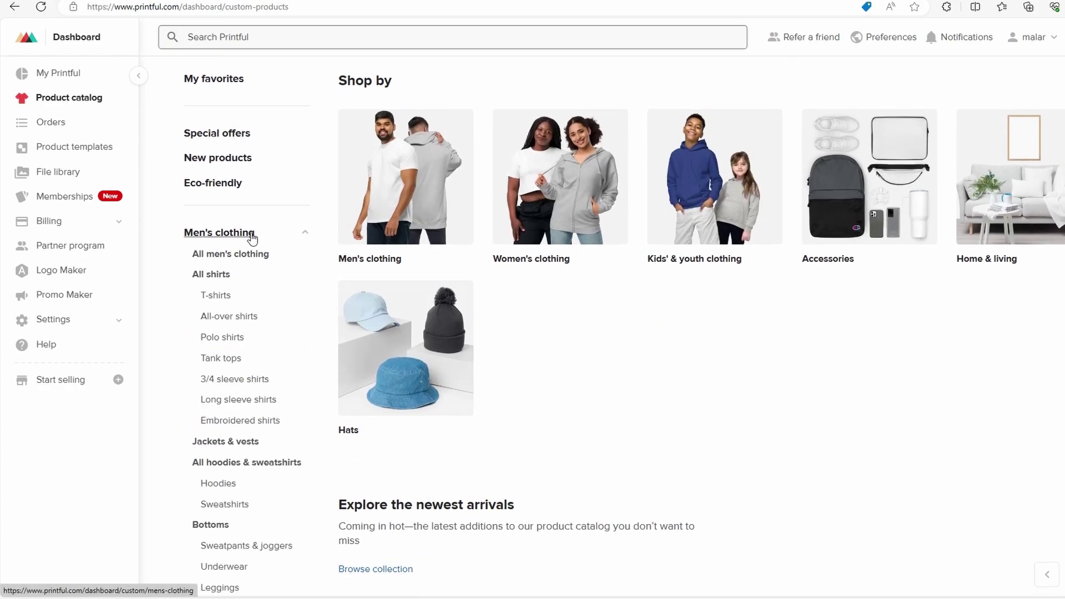
{"action": "left_click", "coordinate": [224, 299]}
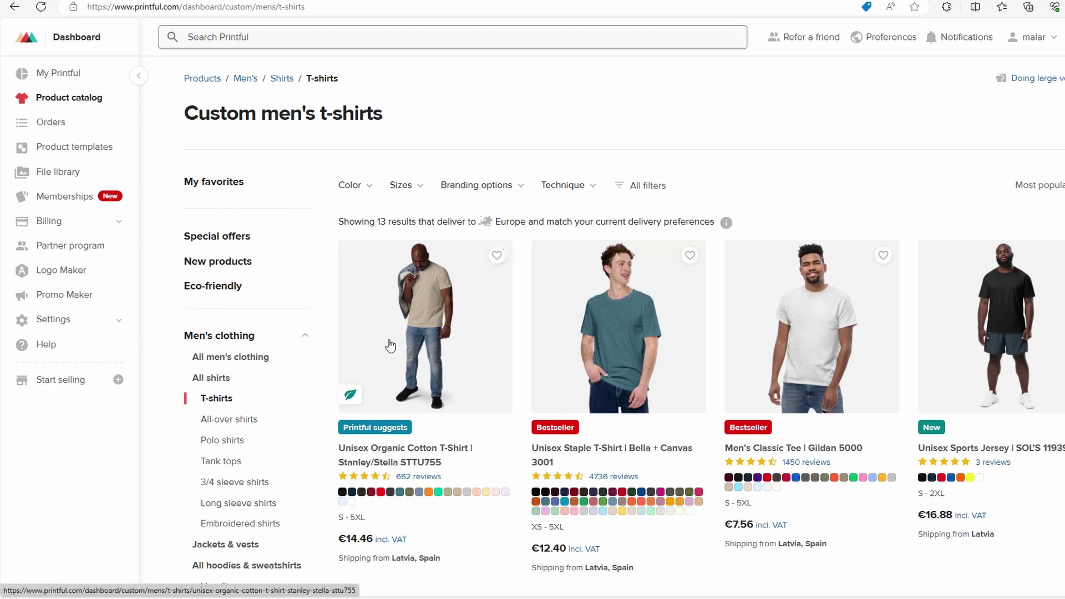
{"action": "scroll", "coordinate": [390, 346], "scroll_direction": "down", "scroll_amount": 9}
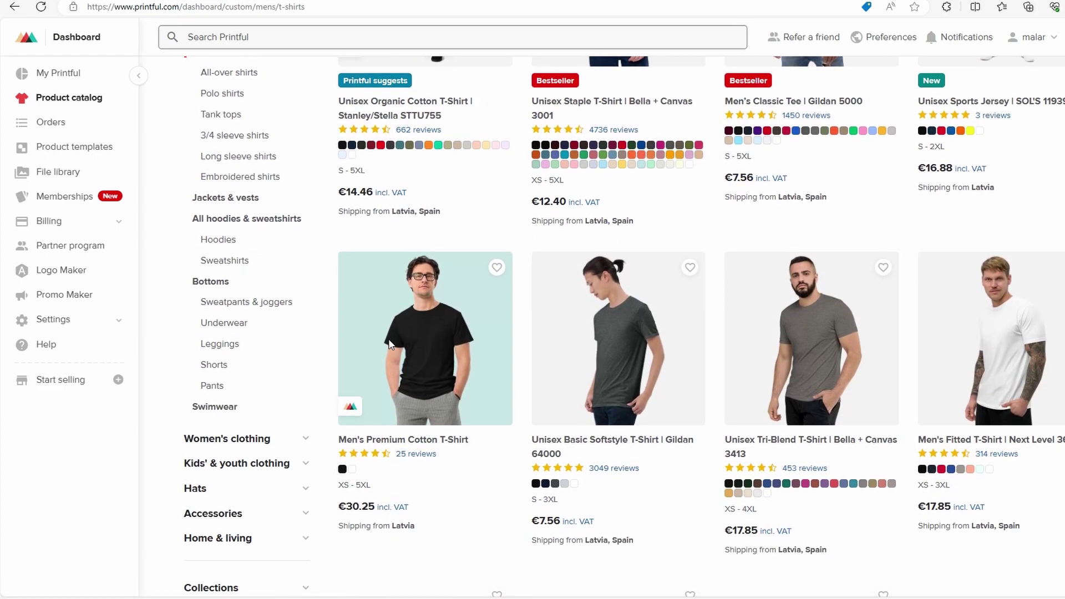
{"action": "scroll", "coordinate": [390, 344], "scroll_direction": "down", "scroll_amount": 1}
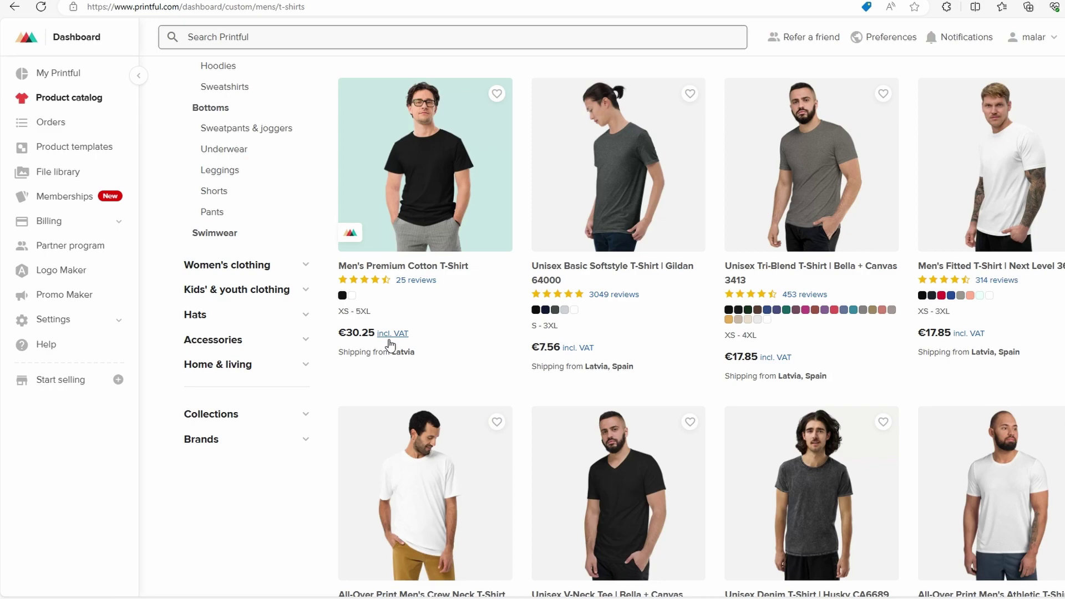
{"action": "scroll", "coordinate": [390, 345], "scroll_direction": "down", "scroll_amount": 5}
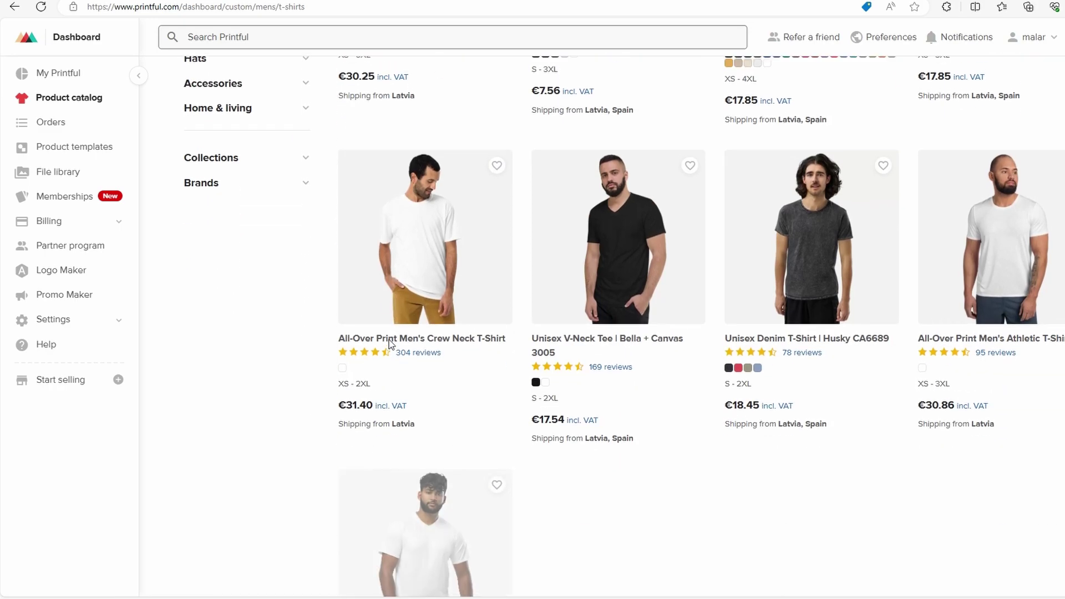
Open the Unisex V-Neck Tee | Bella + Canvas 3005, choose Black, and start designing.
{"action": "left_click", "coordinate": [589, 336]}
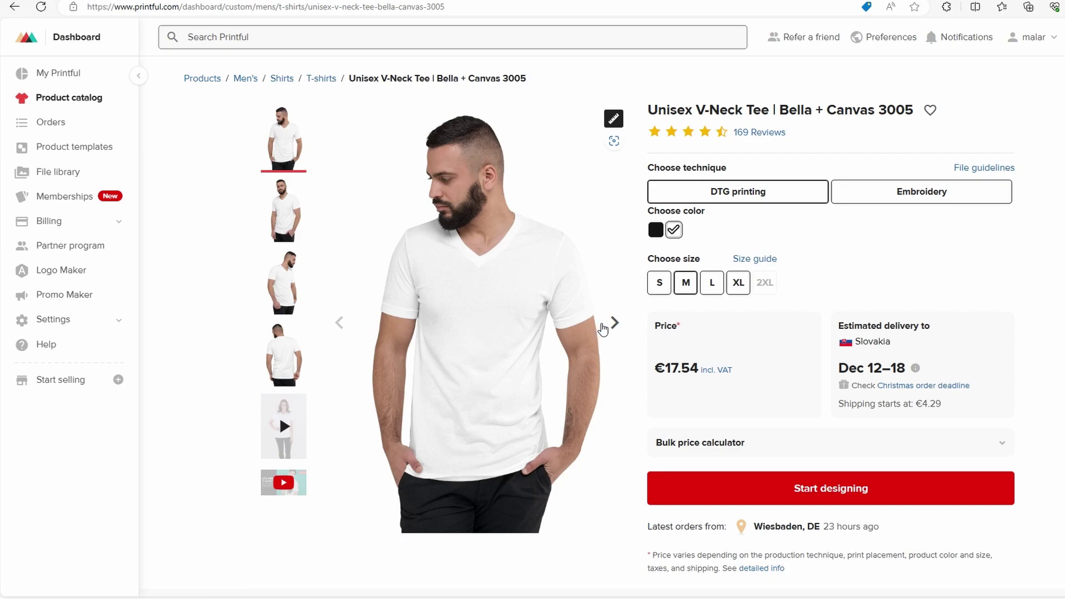
{"action": "left_click", "coordinate": [613, 326]}
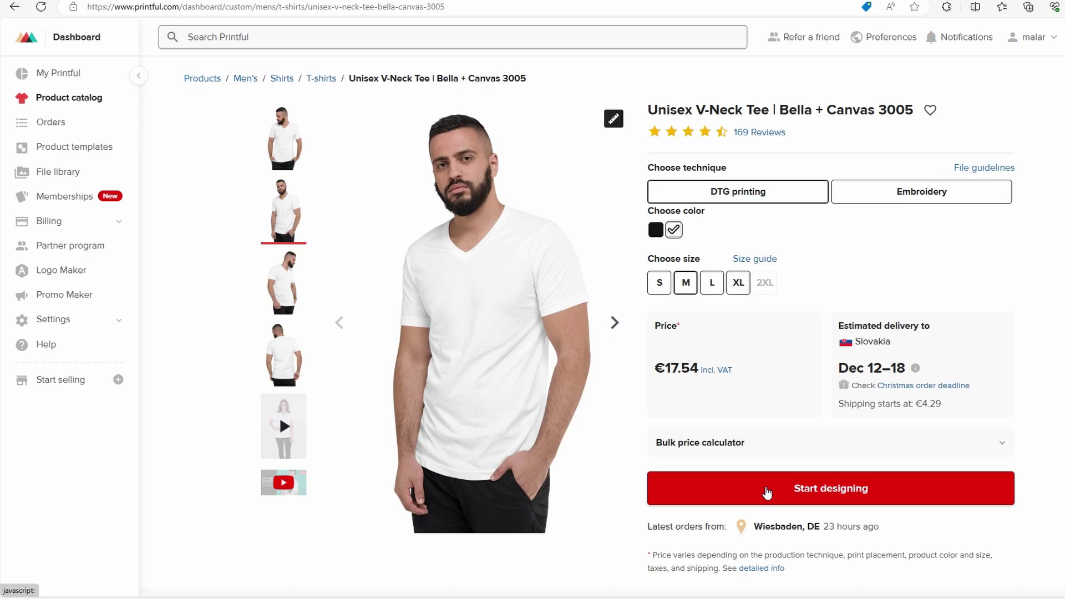
{"action": "left_click", "coordinate": [656, 229]}
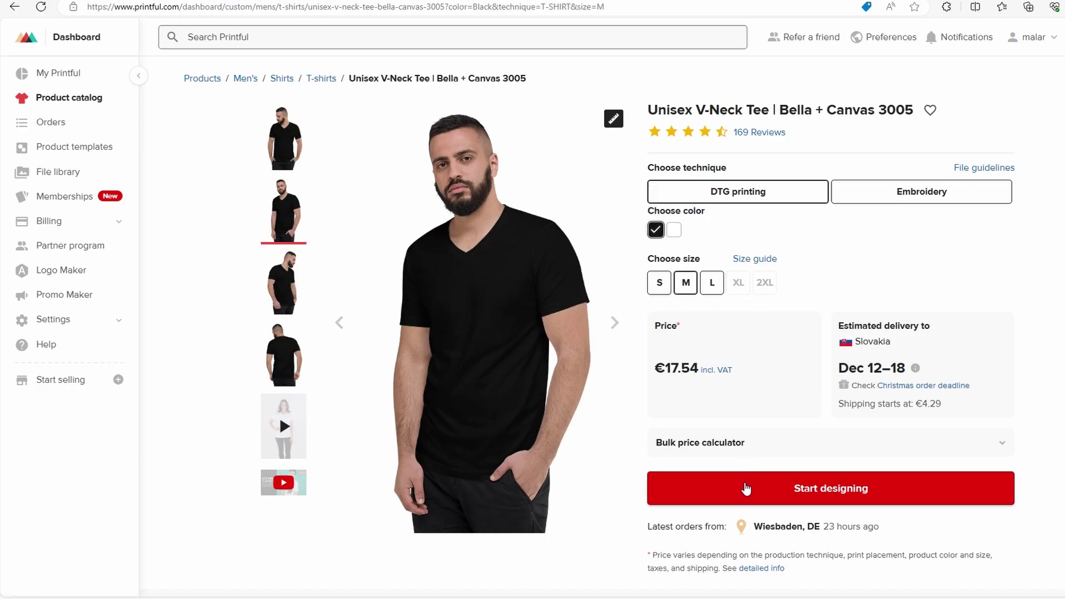
{"action": "left_click", "coordinate": [746, 488]}
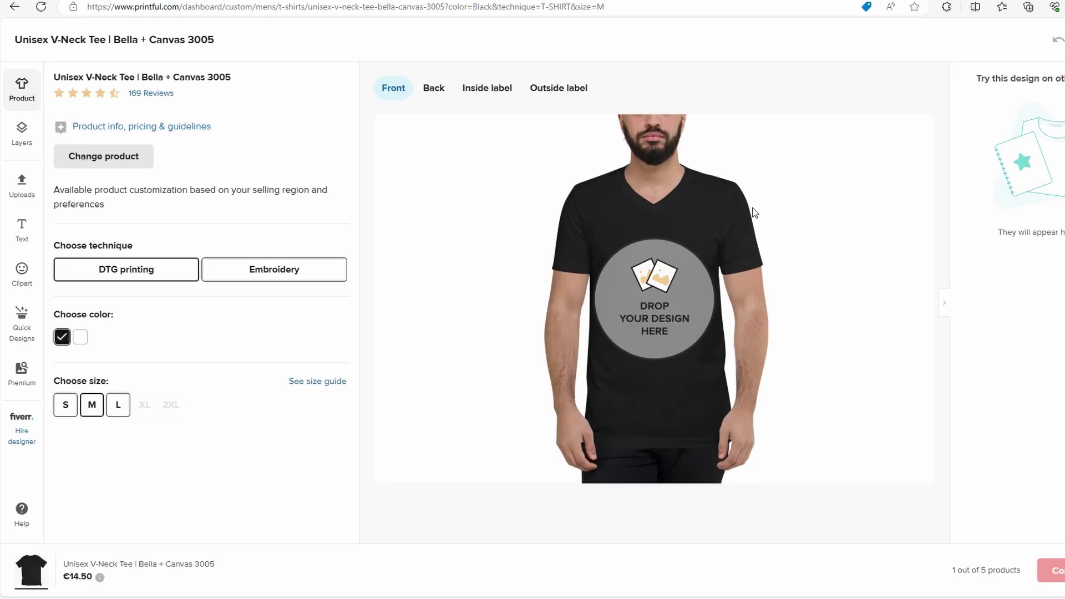
Drag the downloaded peace-sign PNG from Edge's Downloads onto the tee's front.
{"action": "left_click", "coordinate": [1062, 6]}
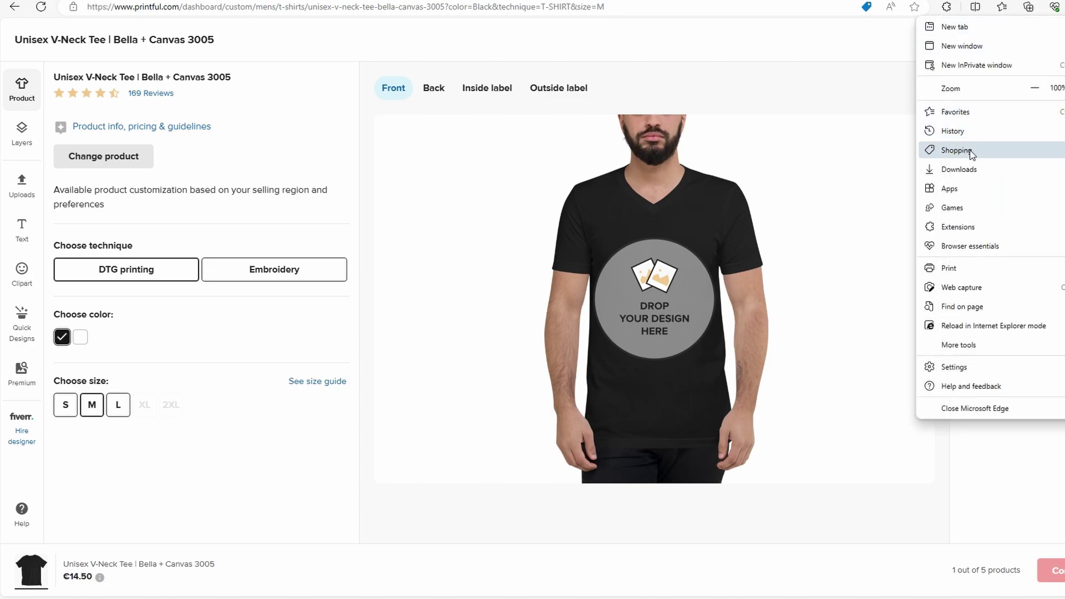
{"action": "left_click", "coordinate": [964, 169]}
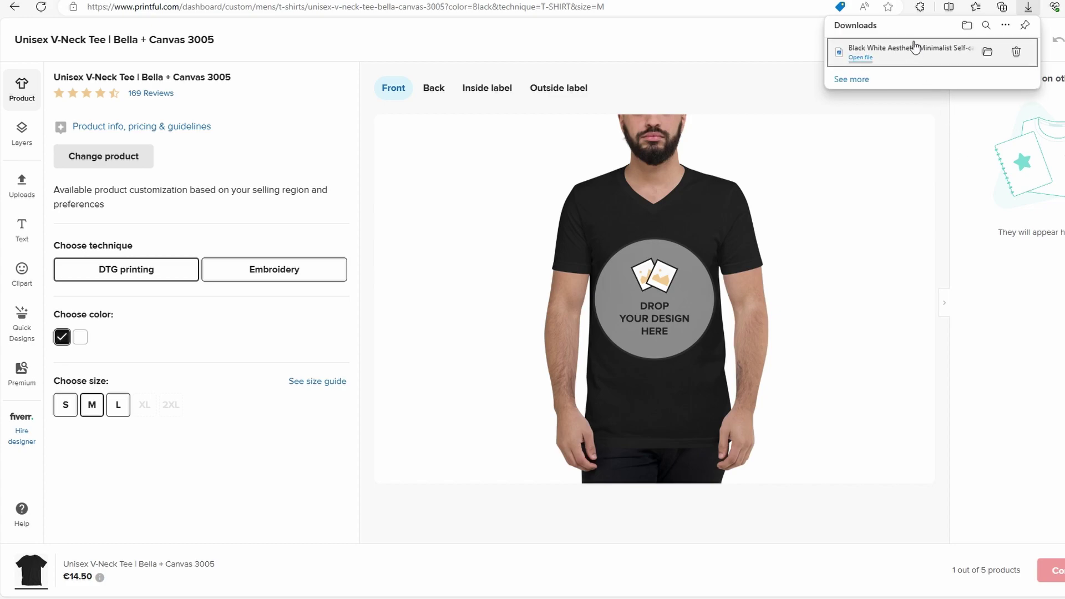
{"action": "left_click_drag", "start_coordinate": [915, 47], "coordinate": [667, 362]}
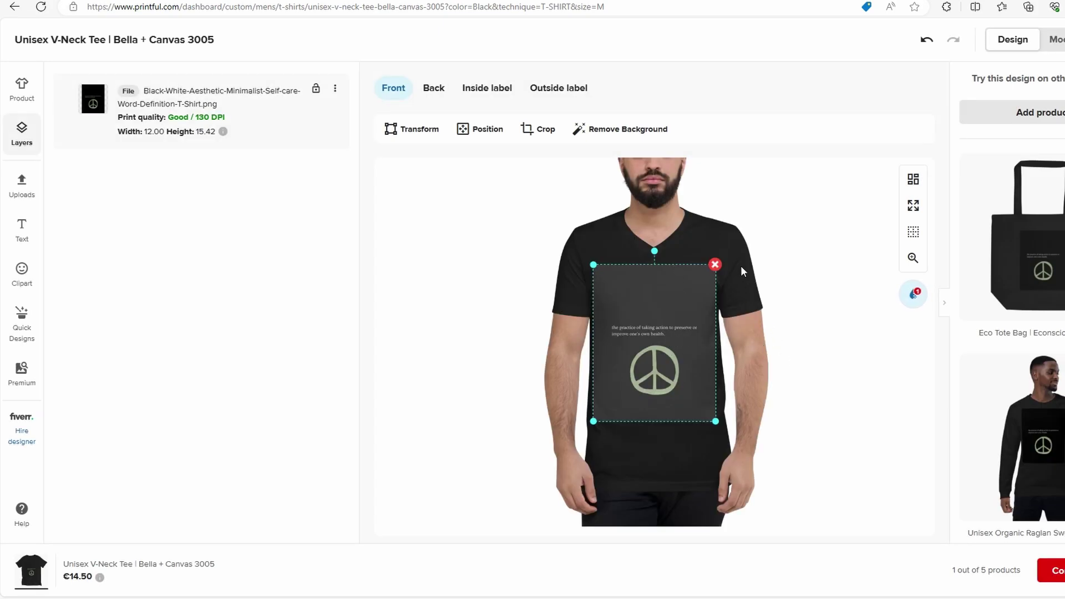
Crop the design and enlarge it across the chest to 16.09 × 20.60.
{"action": "left_click", "coordinate": [621, 128]}
{"action": "left_click", "coordinate": [791, 554]}
{"action": "left_click", "coordinate": [801, 340]}
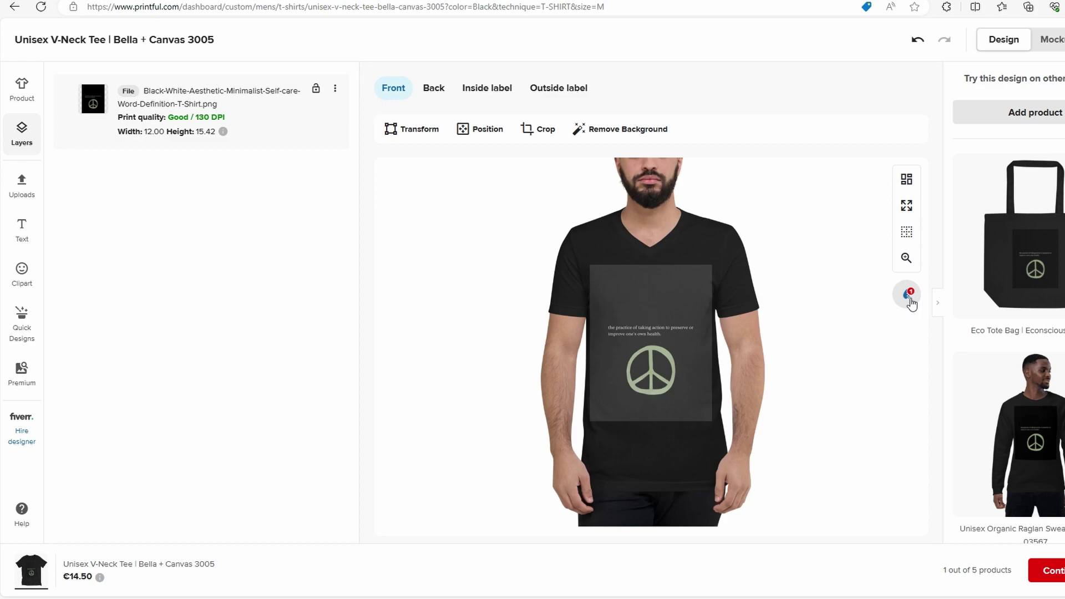
{"action": "left_click", "coordinate": [537, 128]}
{"action": "left_click", "coordinate": [696, 174]}
{"action": "left_click_drag", "start_coordinate": [601, 289], "coordinate": [564, 257]}
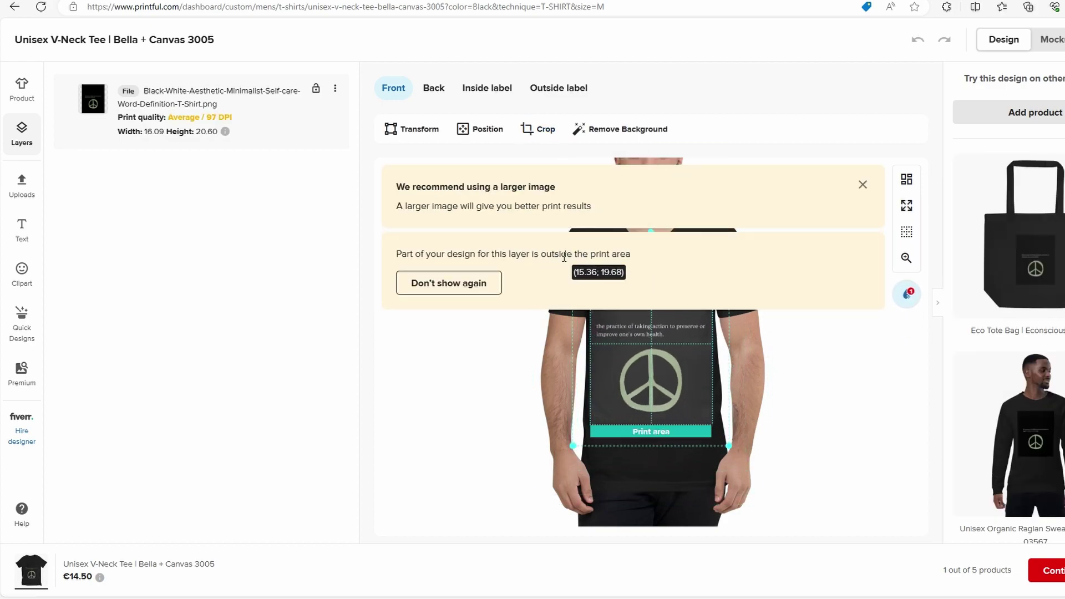
Check the back and outside label areas, then add the black V-neck to the cart and check out.
{"action": "left_click", "coordinate": [435, 93]}
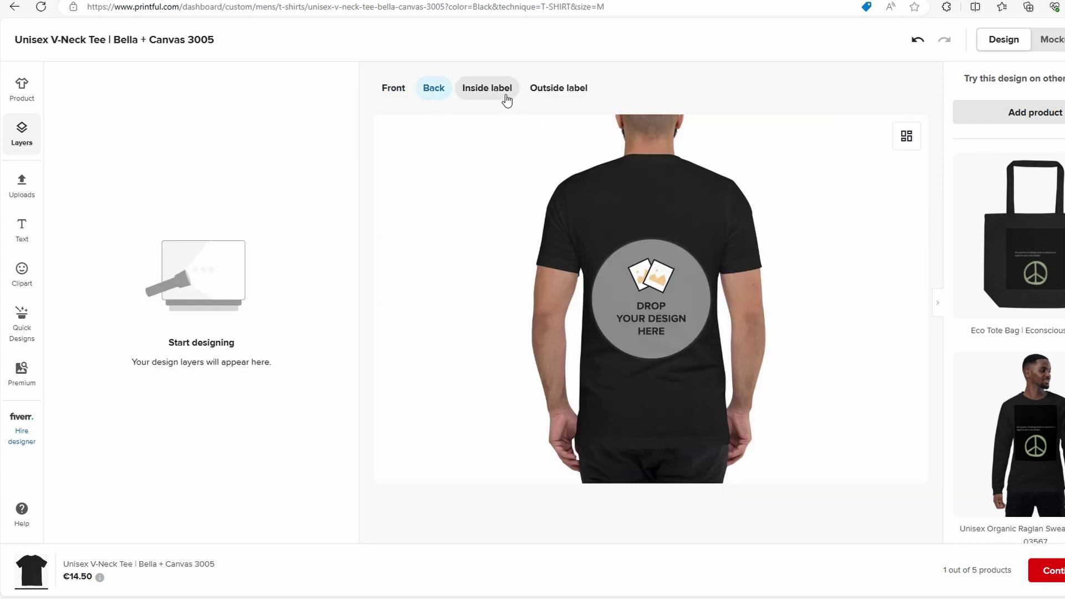
{"action": "left_click", "coordinate": [545, 95]}
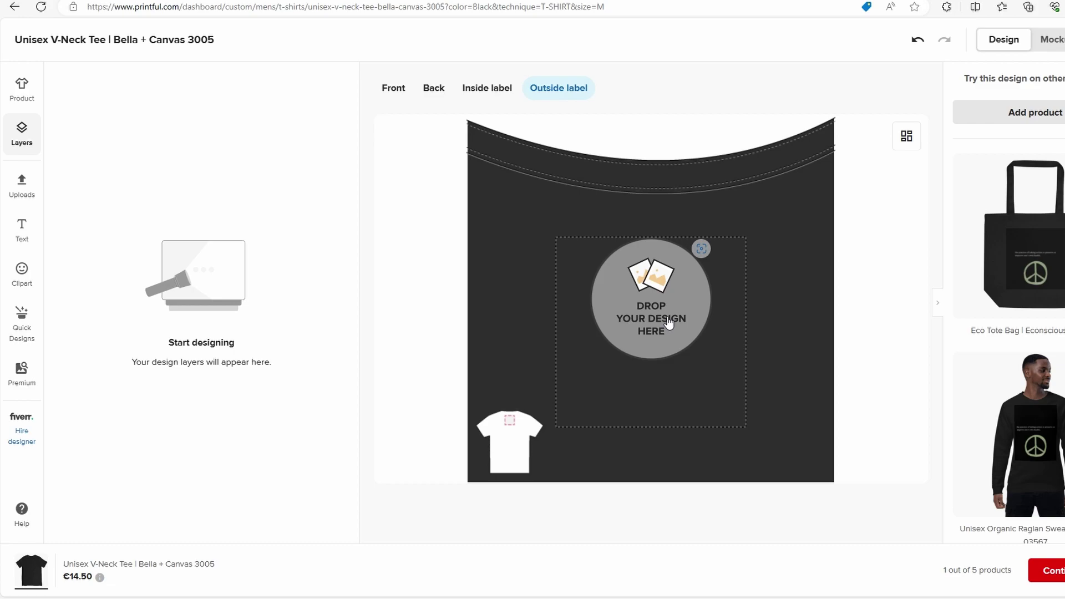
{"action": "left_click", "coordinate": [1054, 571]}
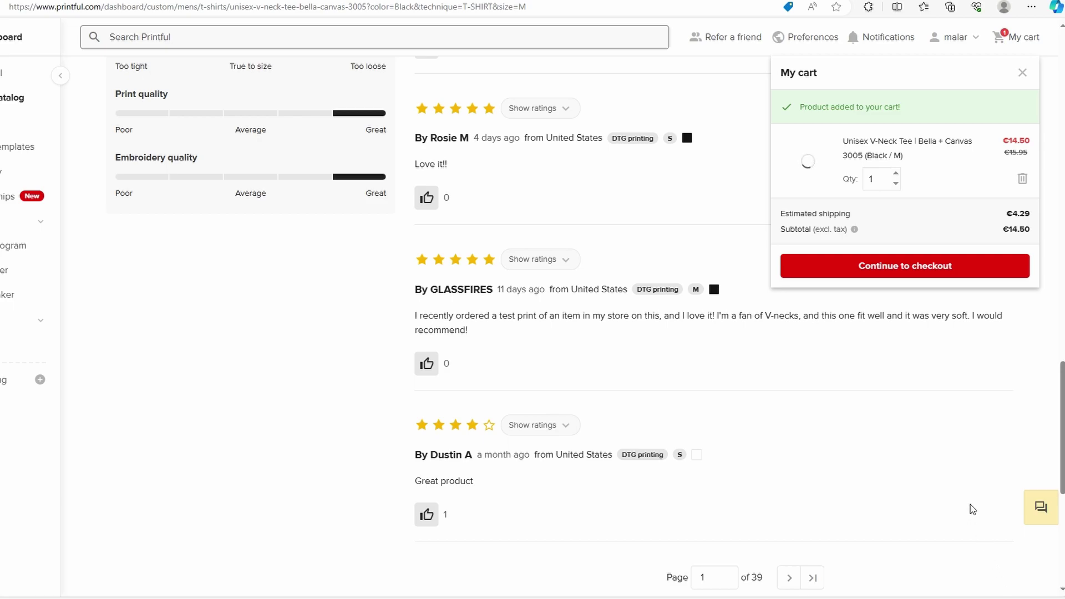
{"action": "left_click", "coordinate": [893, 270]}
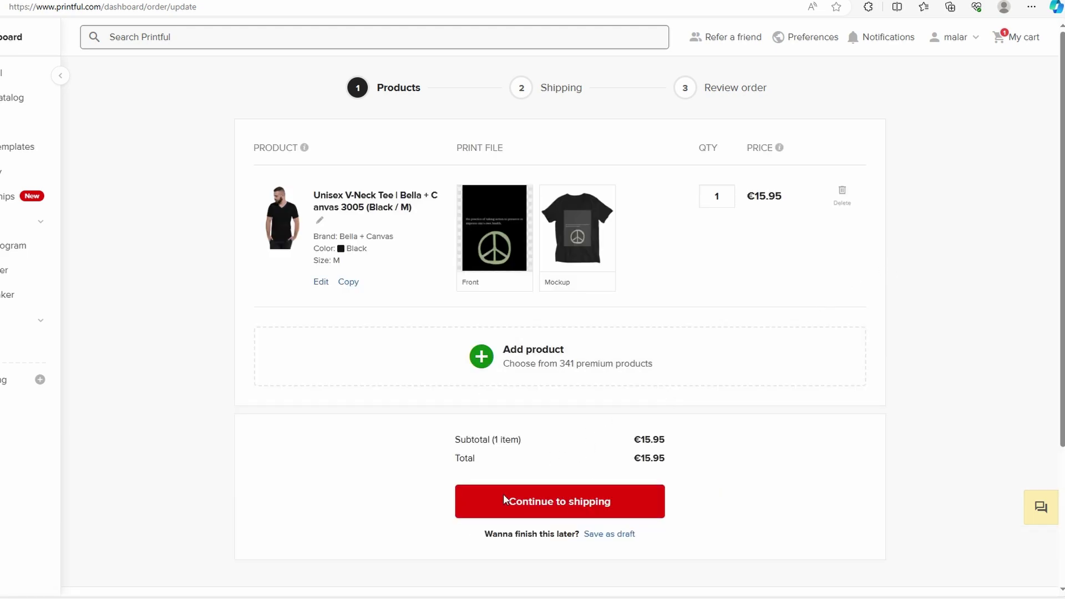
Advance to the Shipping step, leaving Full Name blank after clearing a test entry.
{"action": "left_click", "coordinate": [548, 494]}
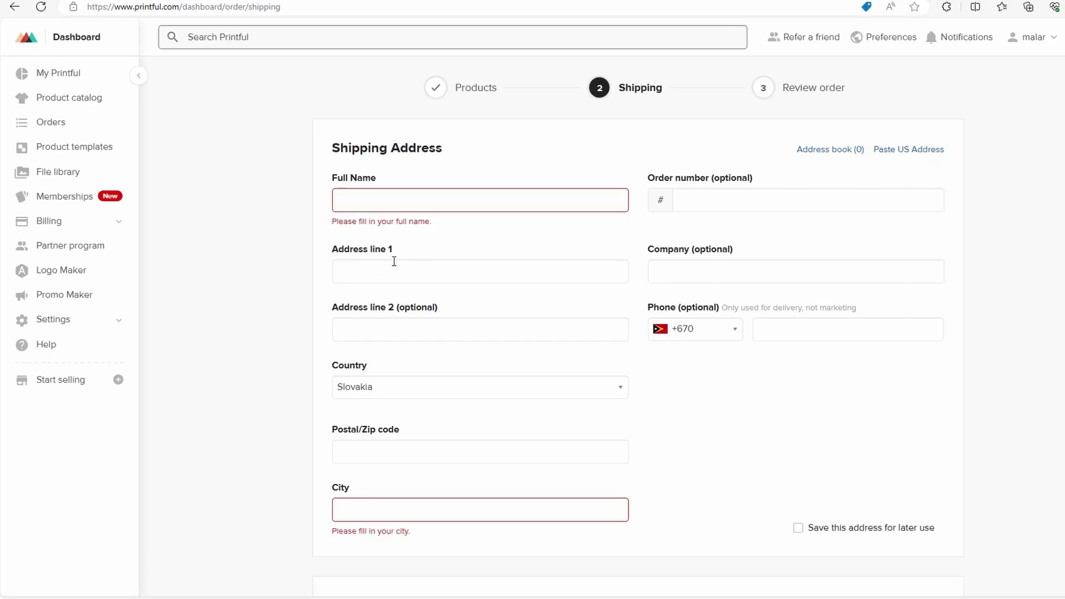
{"action": "left_click", "coordinate": [407, 197]}
{"action": "type", "text": "GF"}
{"action": "key", "text": "ctrl+a"}
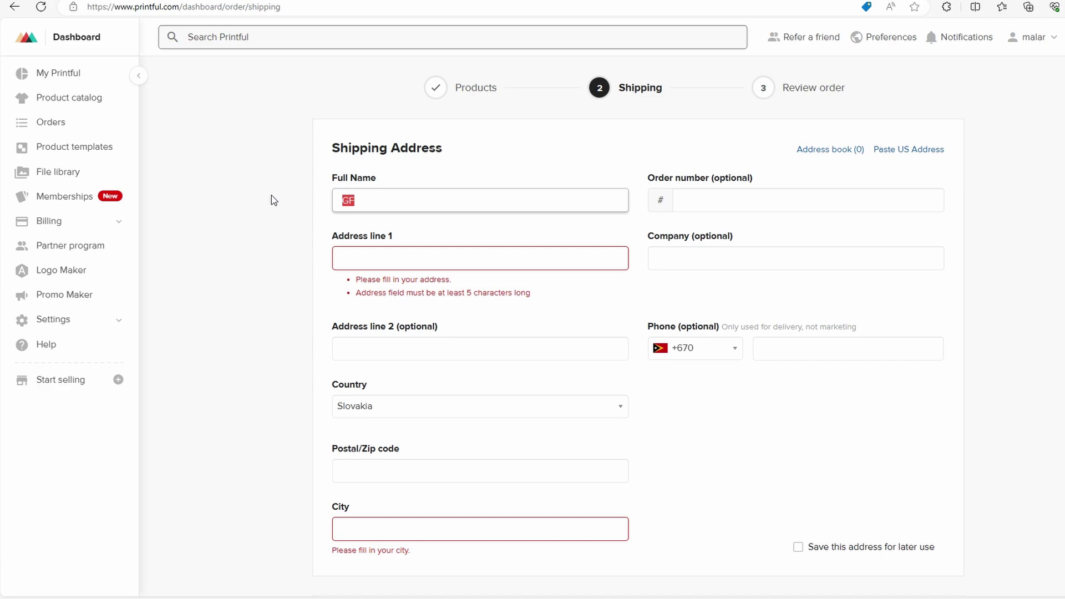
{"action": "key", "text": "BackSpace"}
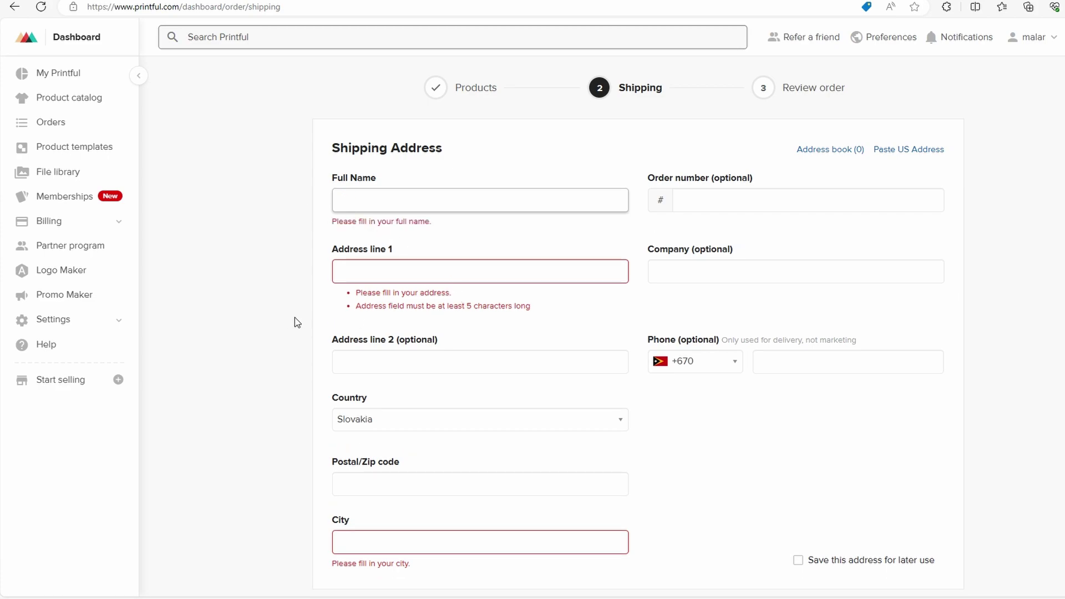
{"action": "left_click", "coordinate": [277, 317]}
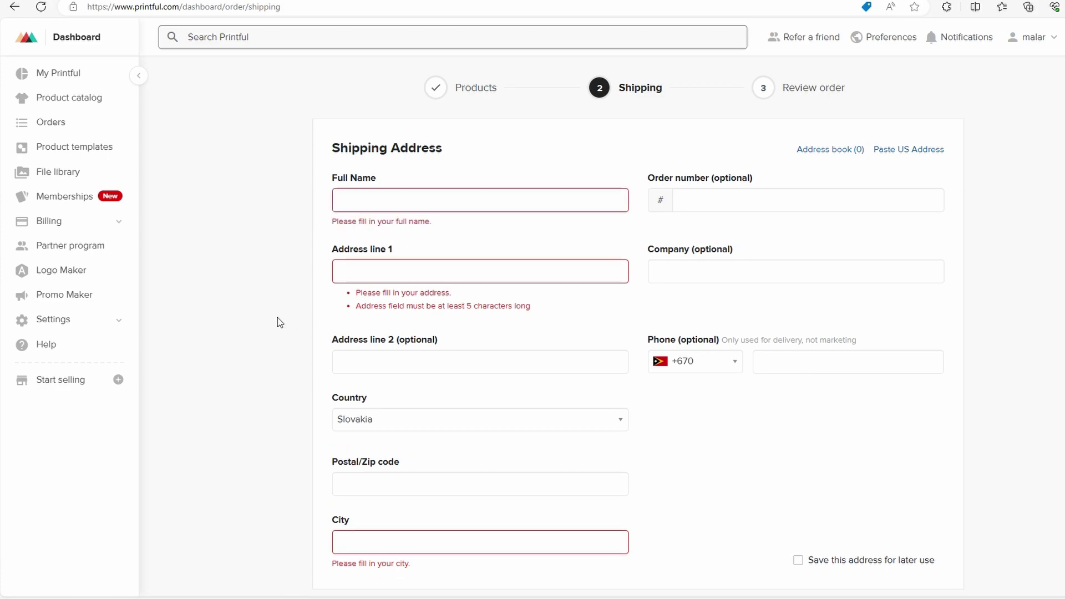